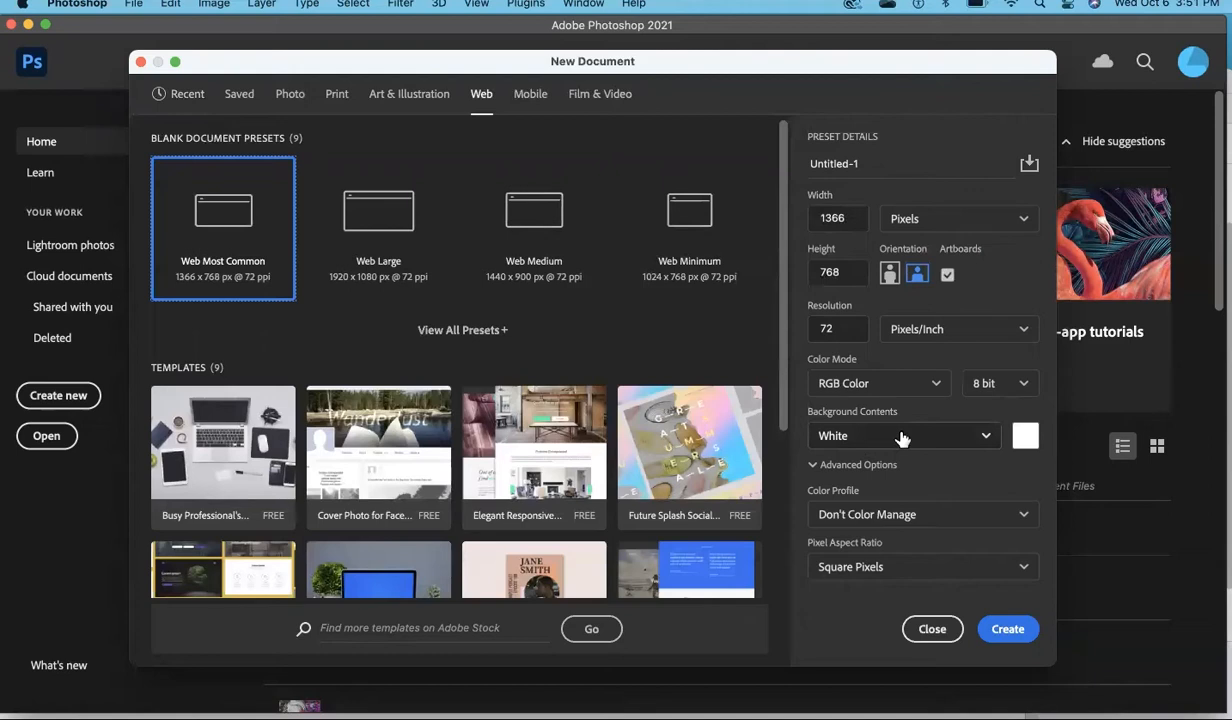
- Create a 1366 x 768 px web document from the Web Most Common preset with transparent background contents
left_click(968, 437)
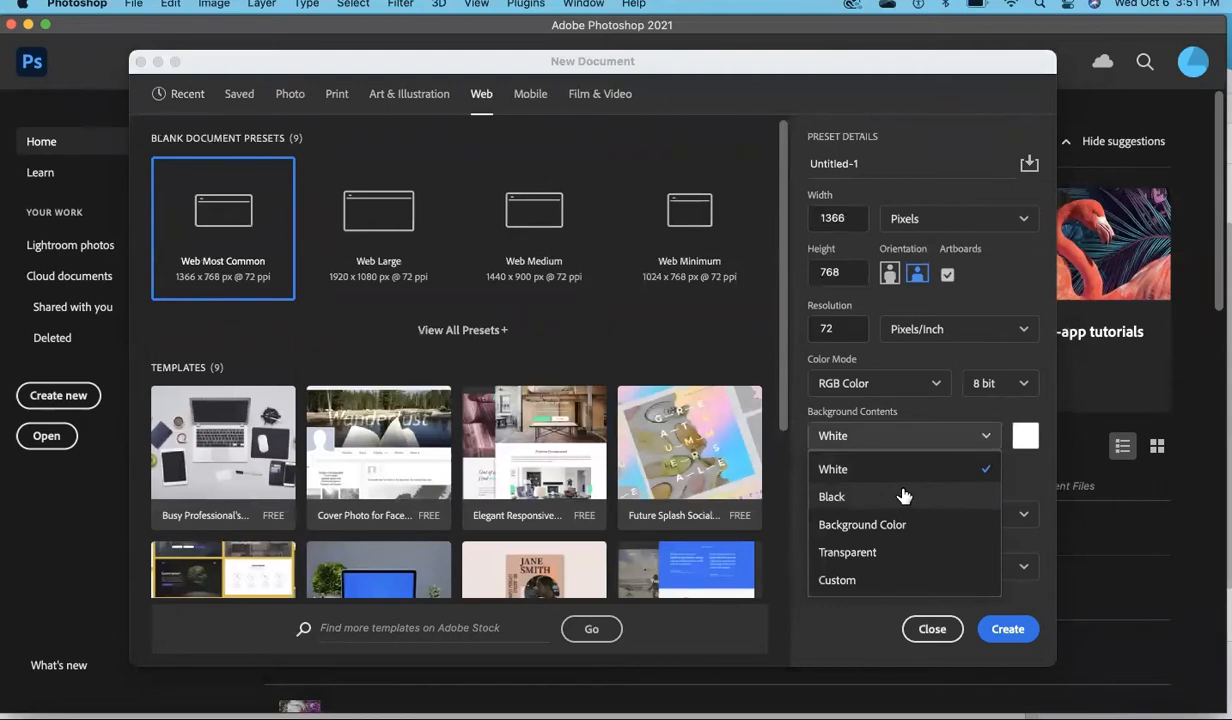
left_click(886, 552)
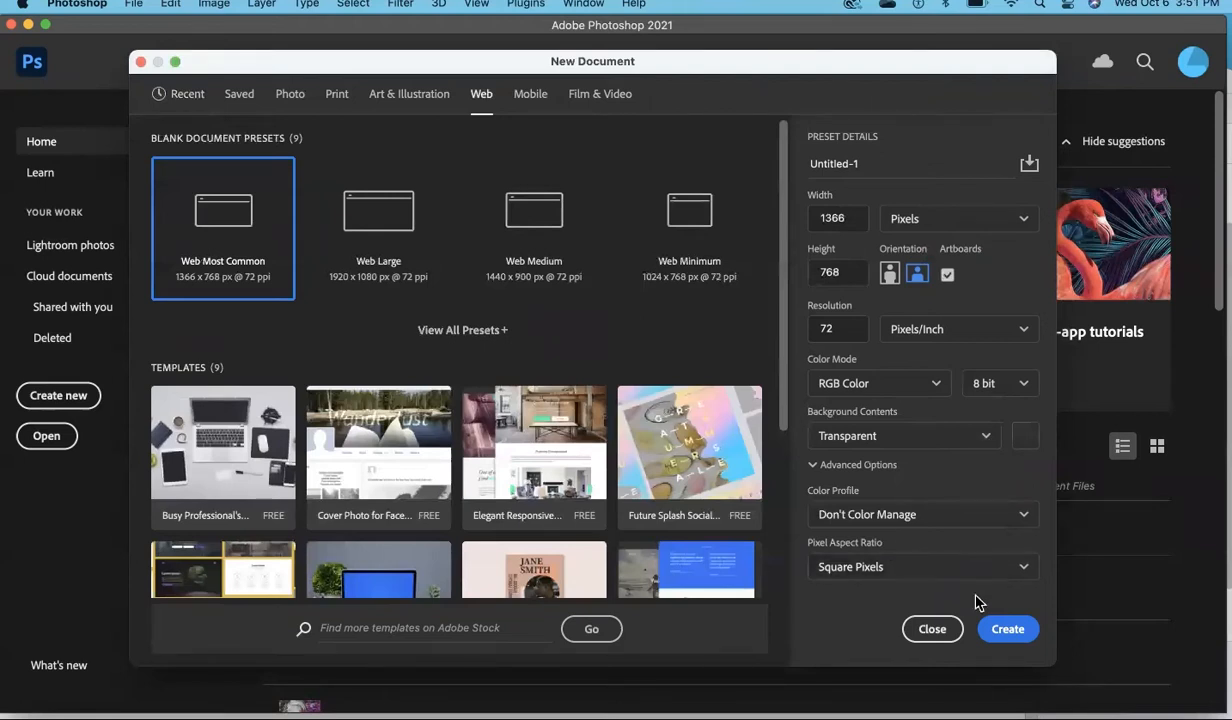
left_click(1006, 628)
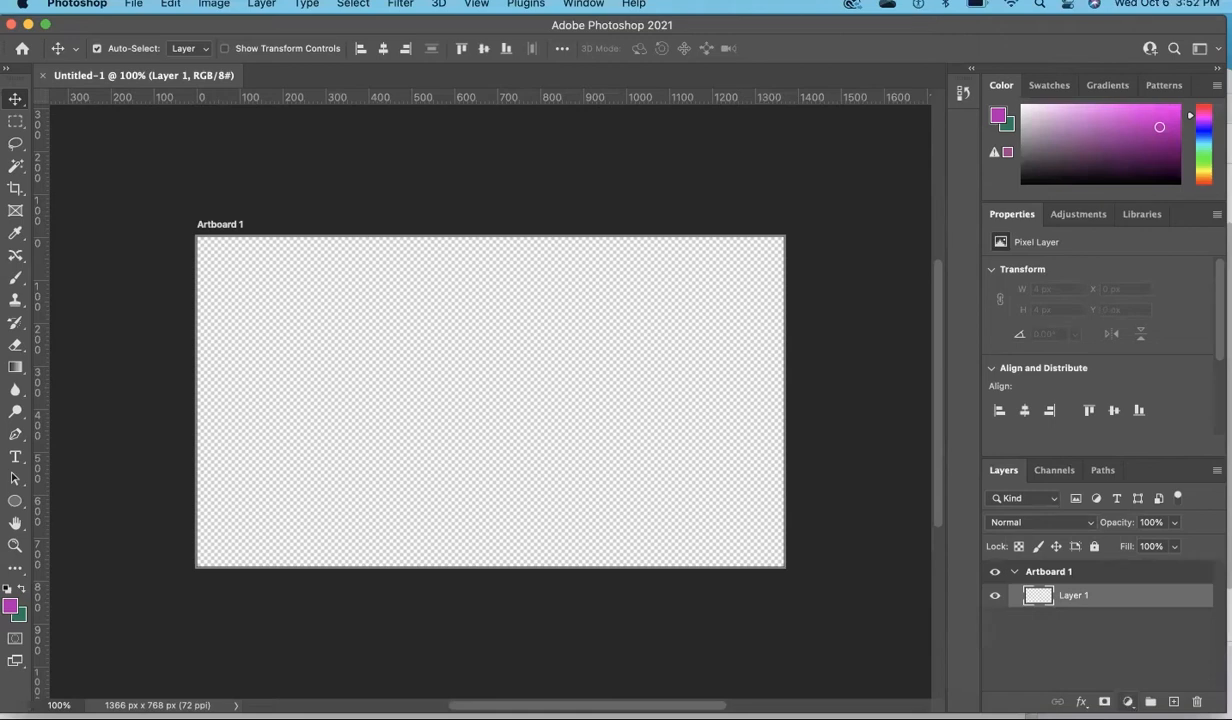
- Add a Solid Color fill layer to the artboard in purple 8a41c8
left_click(1127, 702)
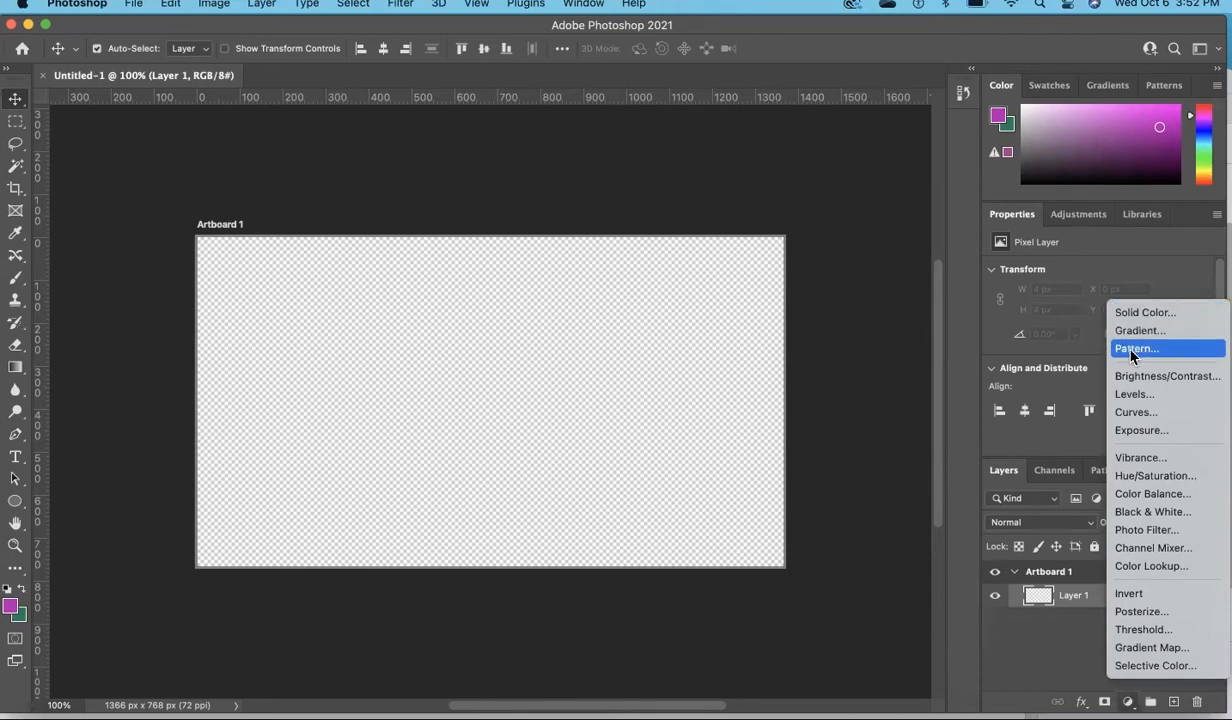
left_click(1145, 313)
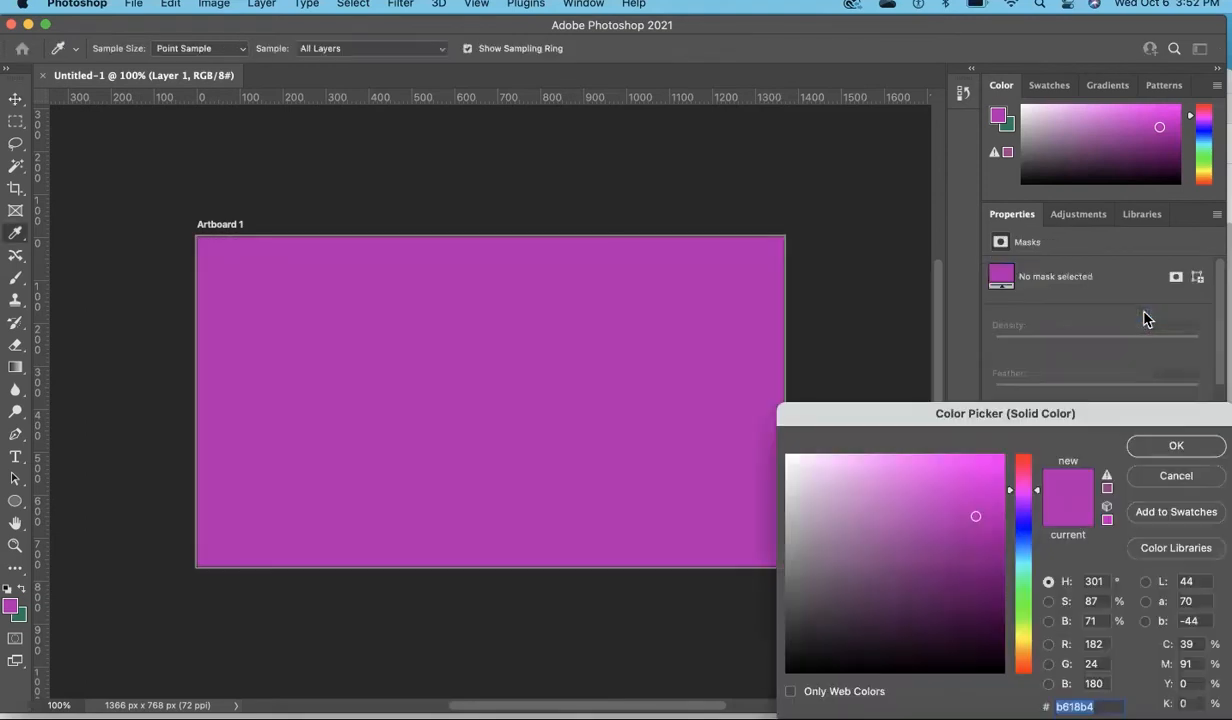
left_click(896, 511)
left_click(933, 501)
mouse_move(1014, 495)
left_mouse_down()
mouse_move(1007, 565)
mouse_move(1010, 512)
left_mouse_up()
left_click(1010, 519)
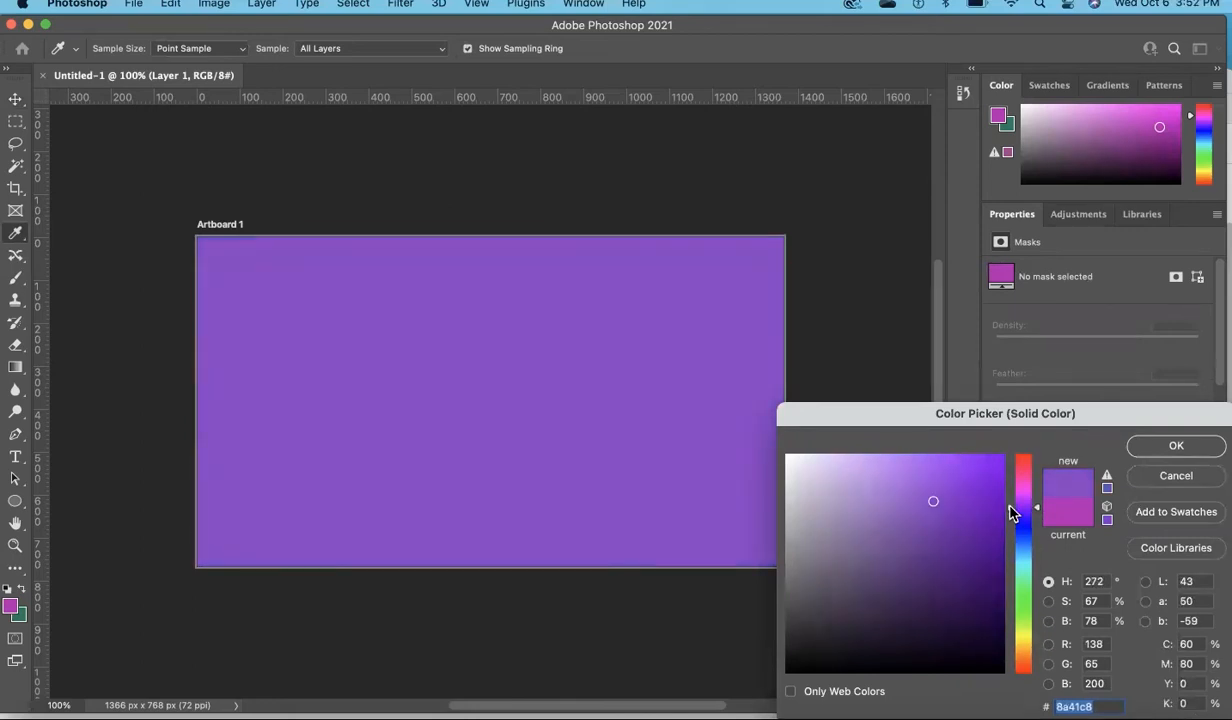
left_click(1177, 447)
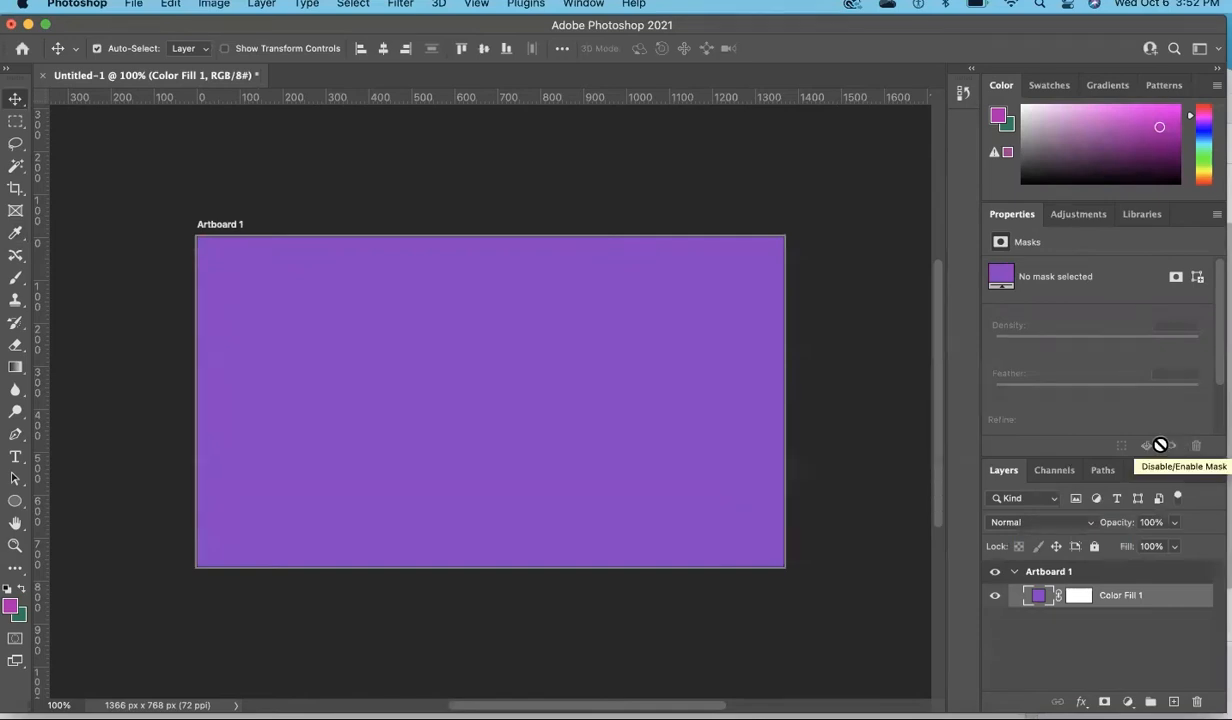
double_click(1038, 600)
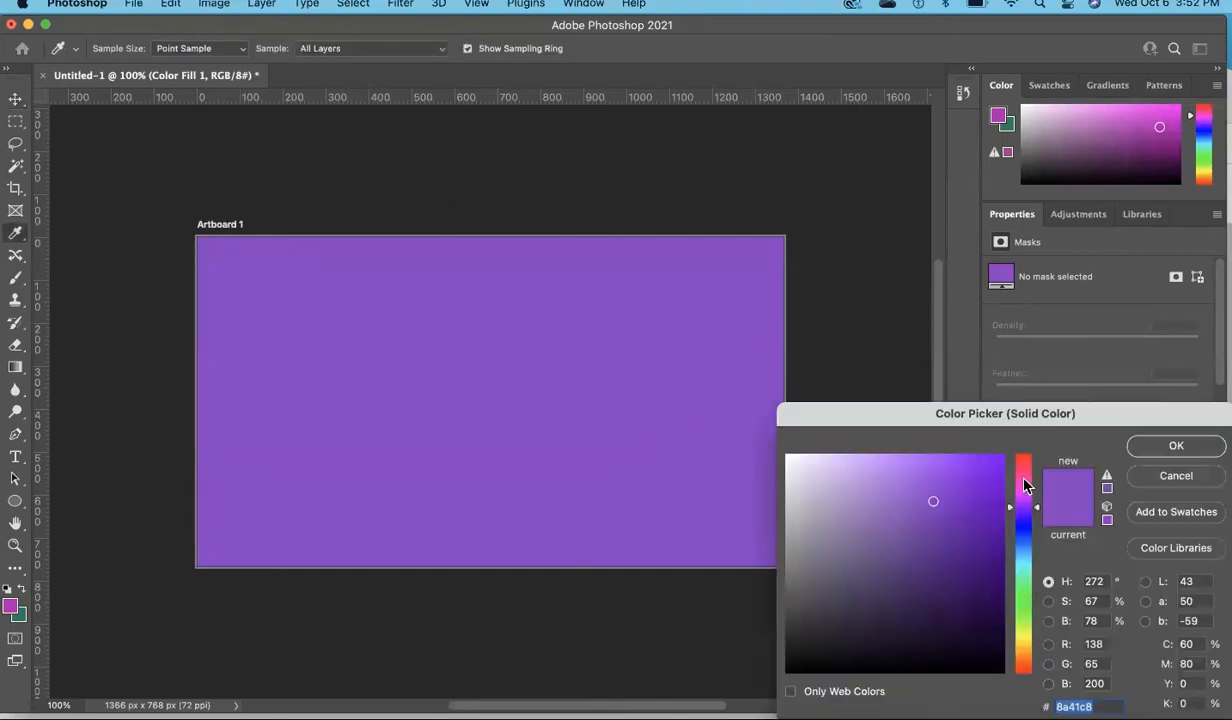
left_click_drag(1034, 514, 1037, 589)
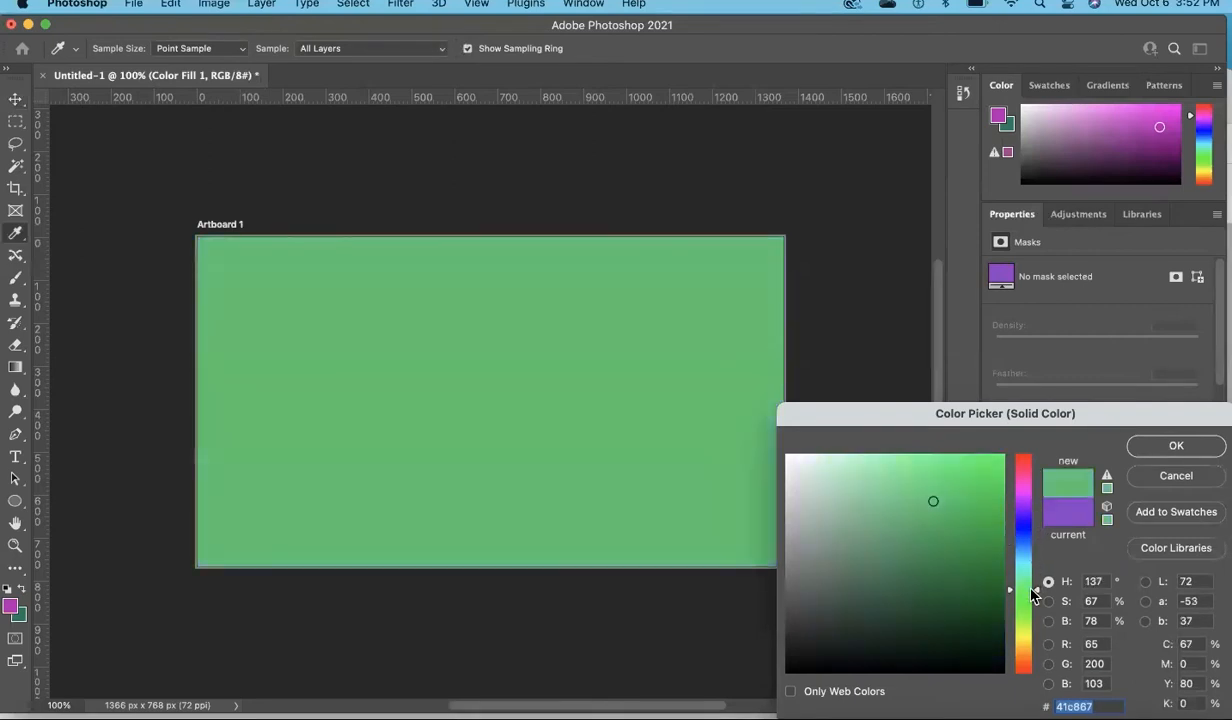
left_click(1177, 477)
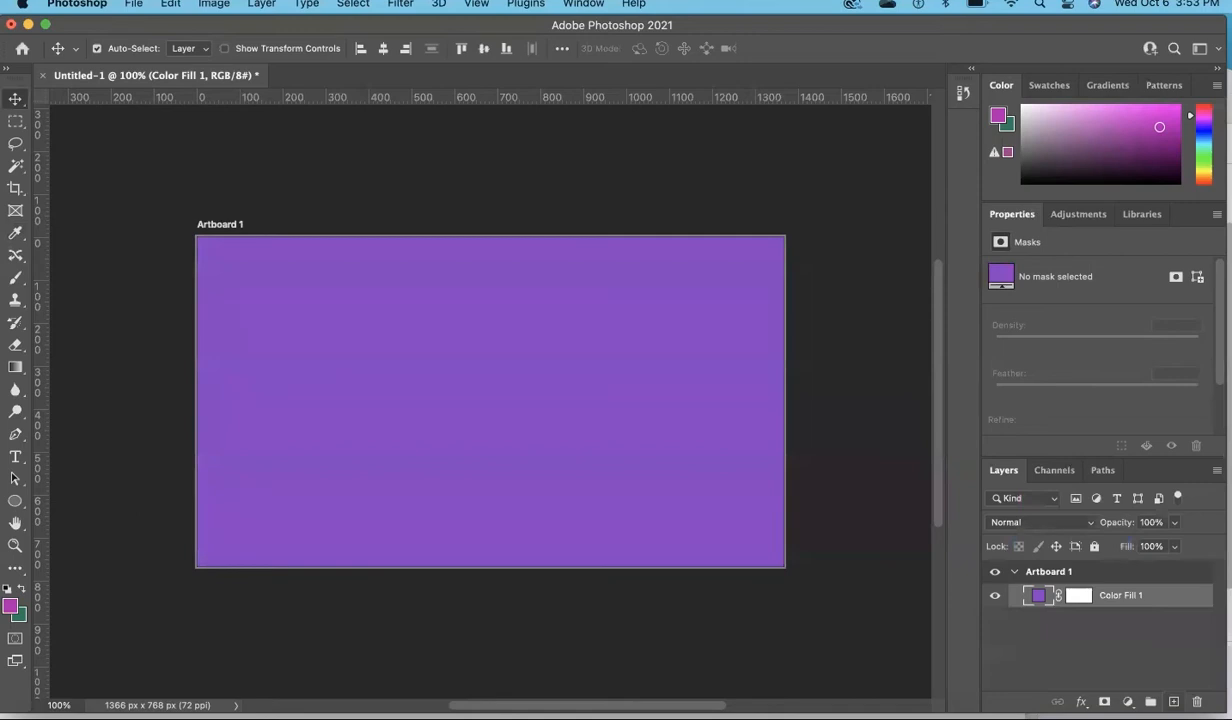
- Create a new layer above the purple fill, make it a Gradient fill, and open its gradient for editing
key("super+shift+alt+n")
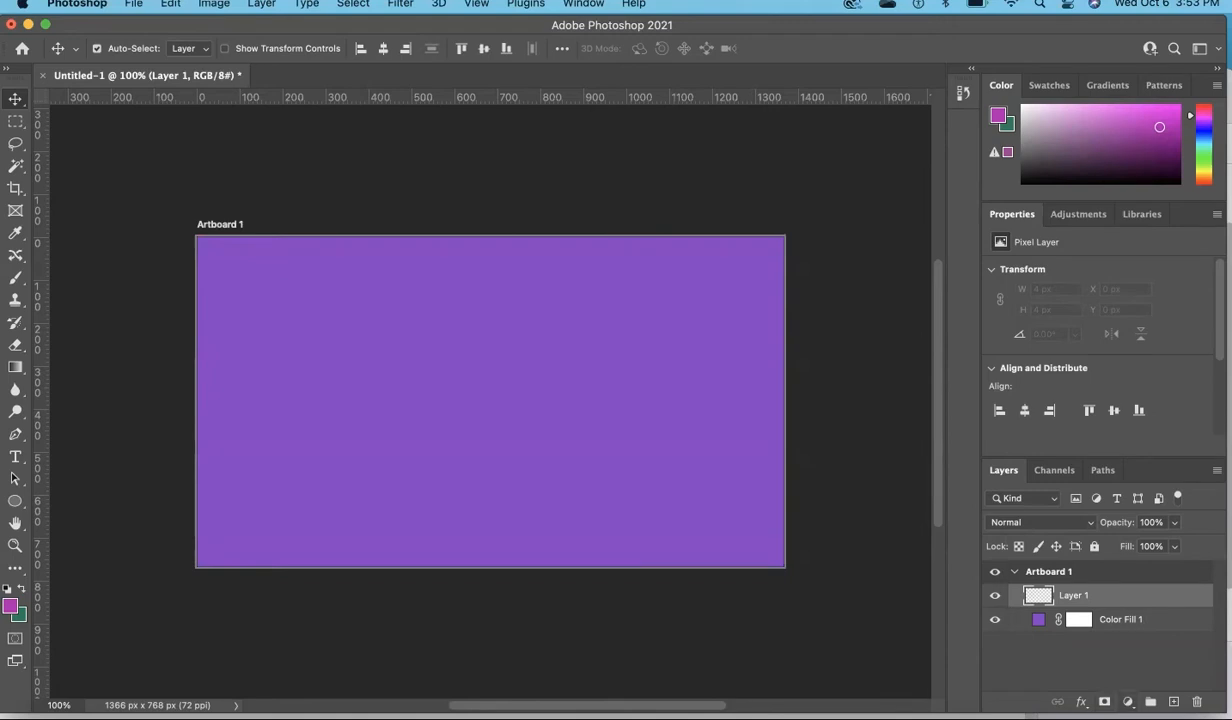
left_click(1127, 702)
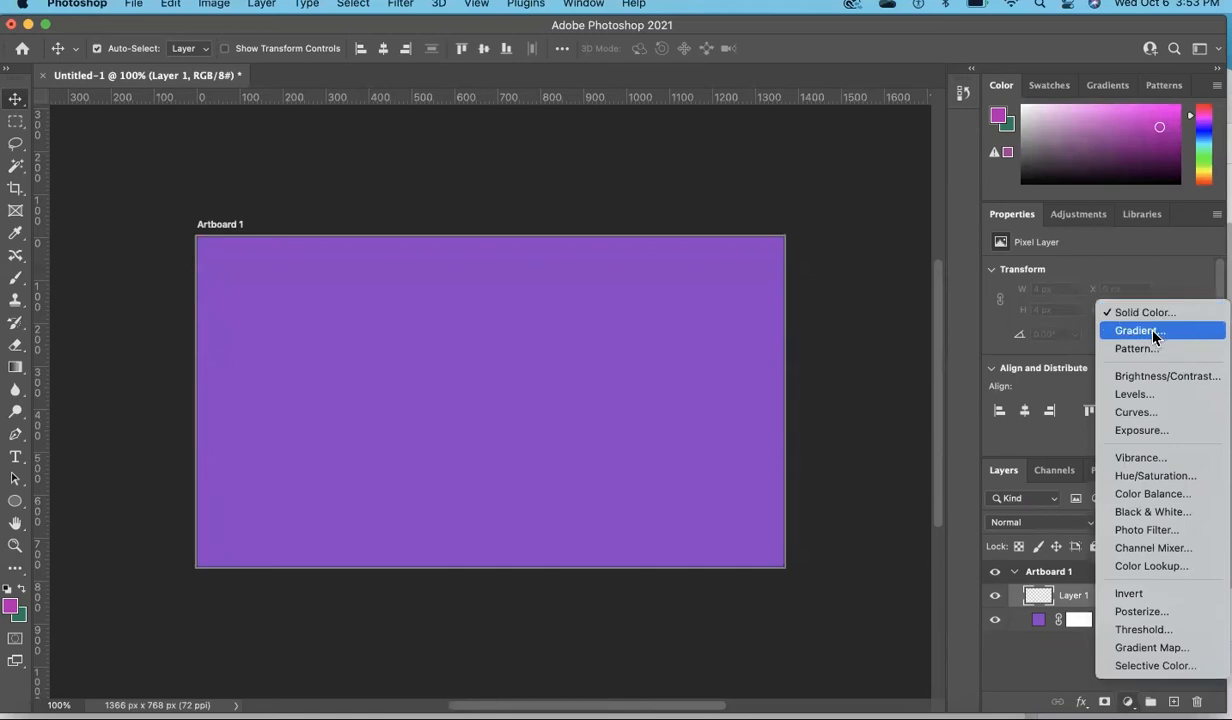
left_click(1137, 330)
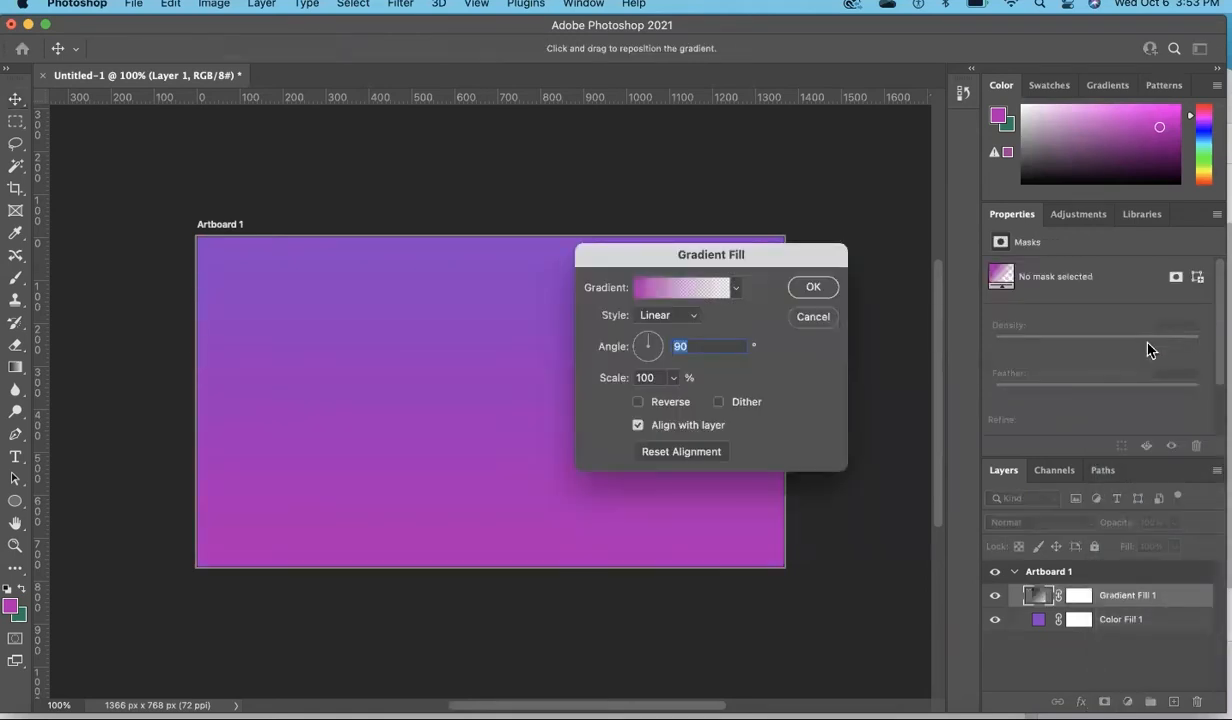
left_click_drag(702, 266, 995, 268)
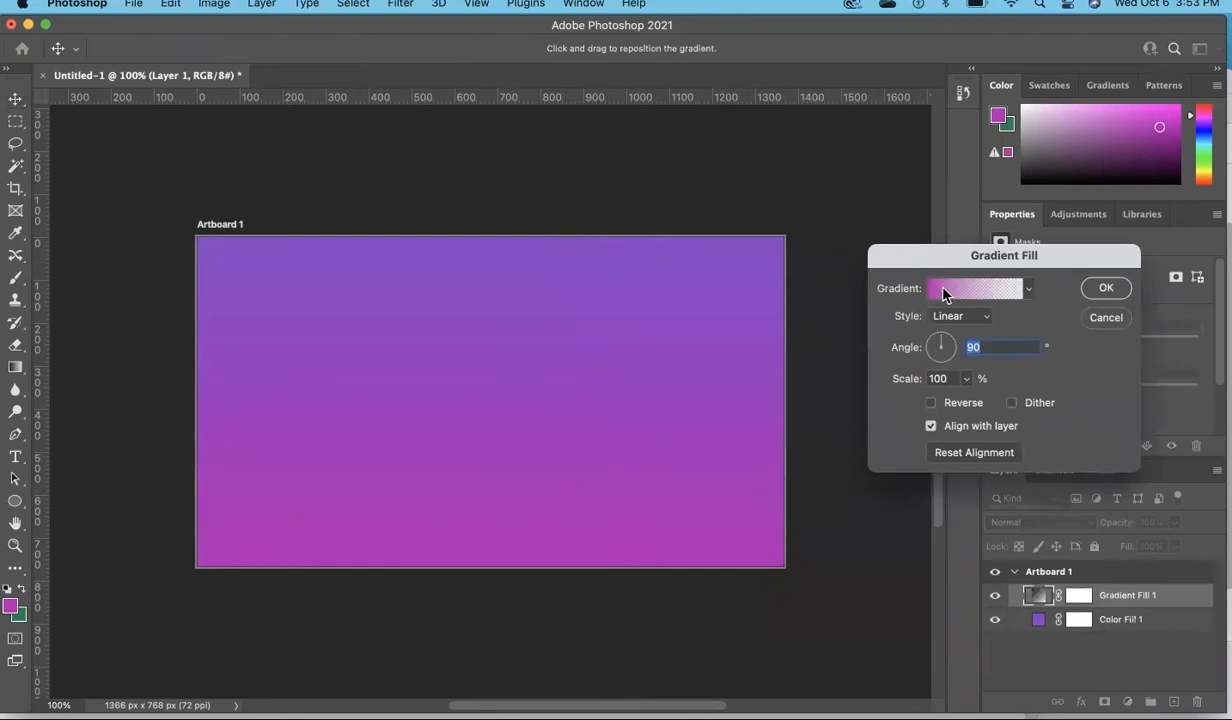
left_click(1027, 289)
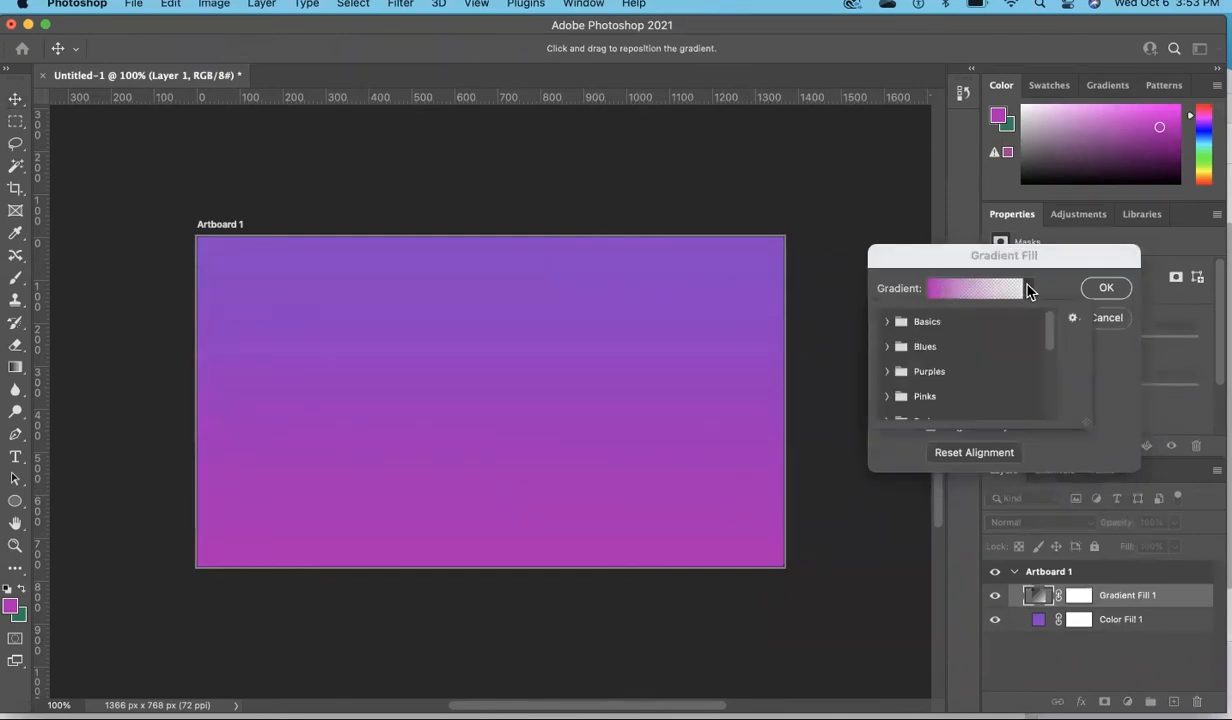
left_click(1027, 289)
left_click(960, 290)
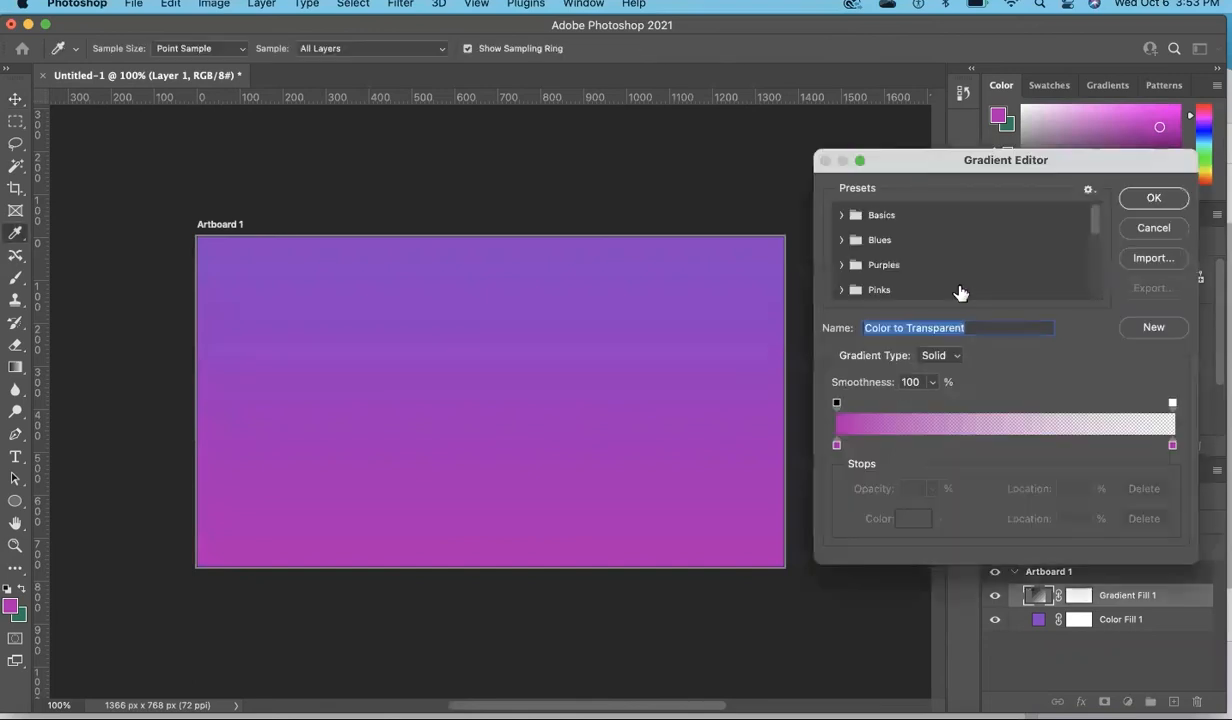
double_click(837, 446)
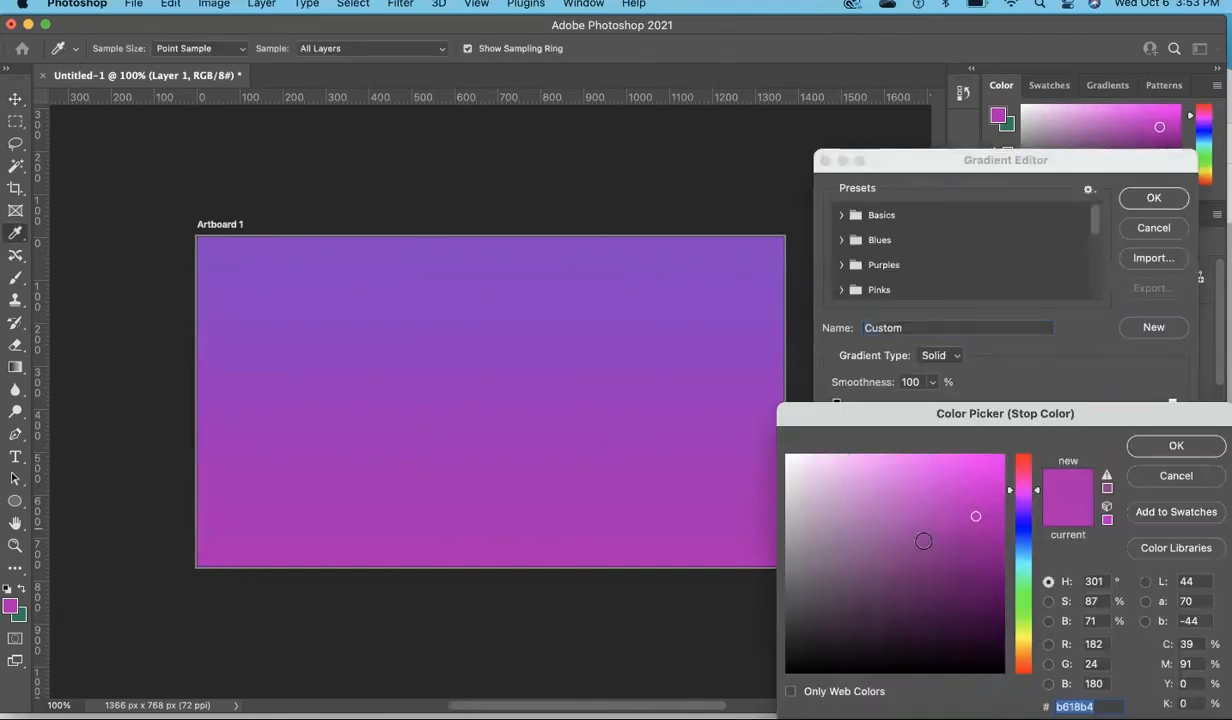
left_click(1029, 565)
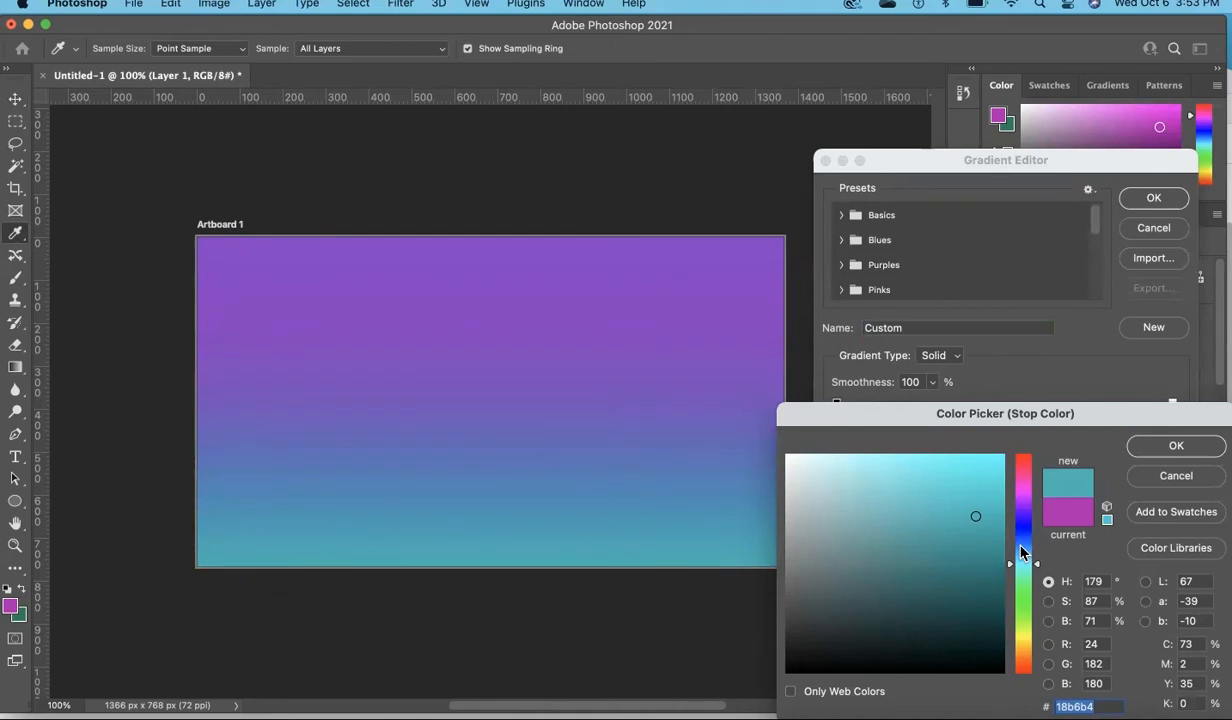
left_click(915, 472)
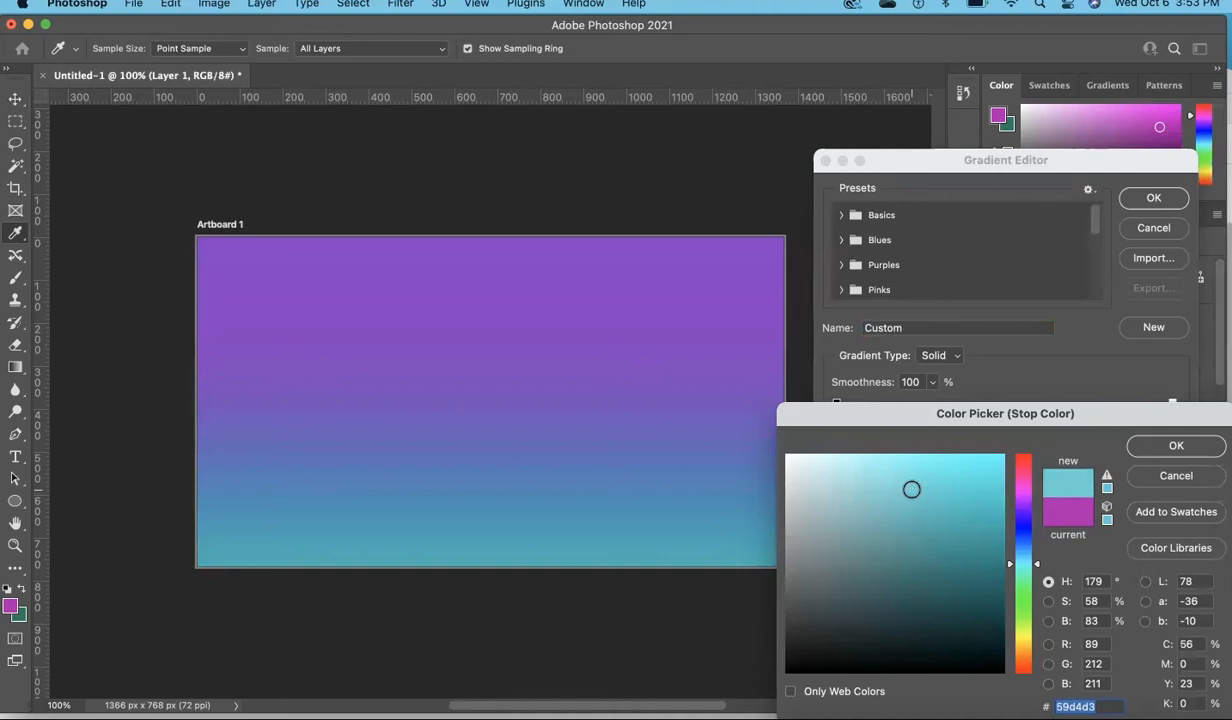
left_click(965, 492)
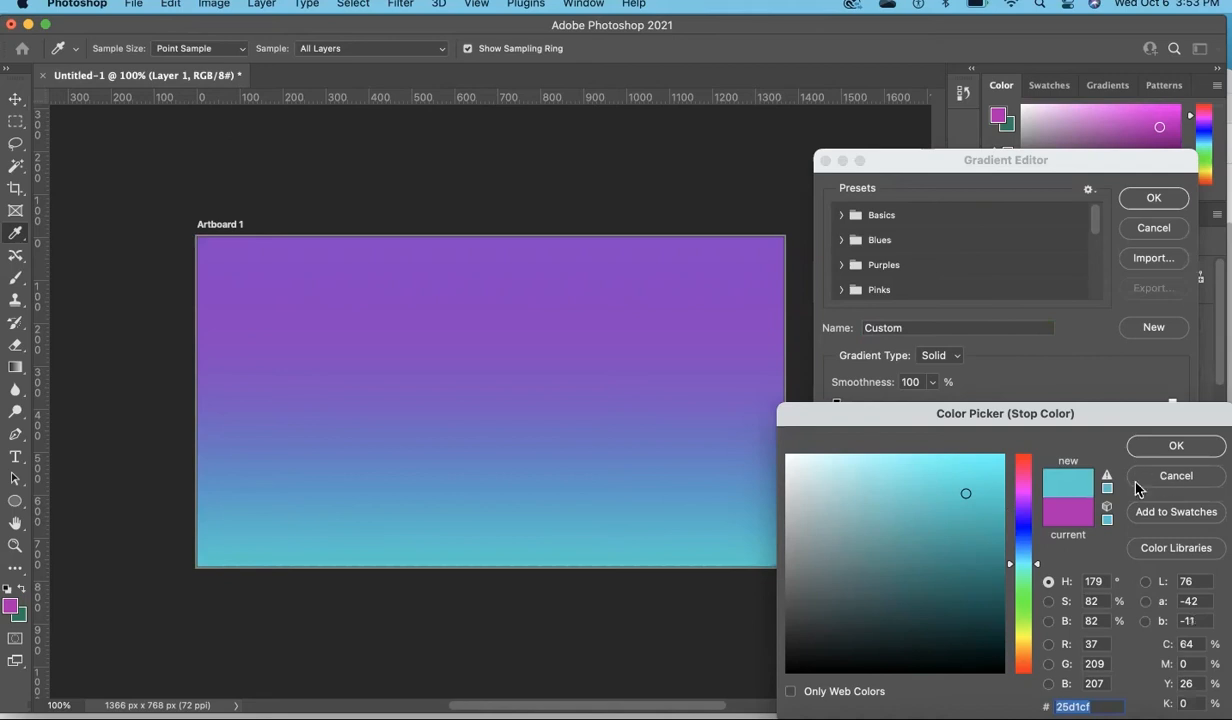
left_click(1024, 500)
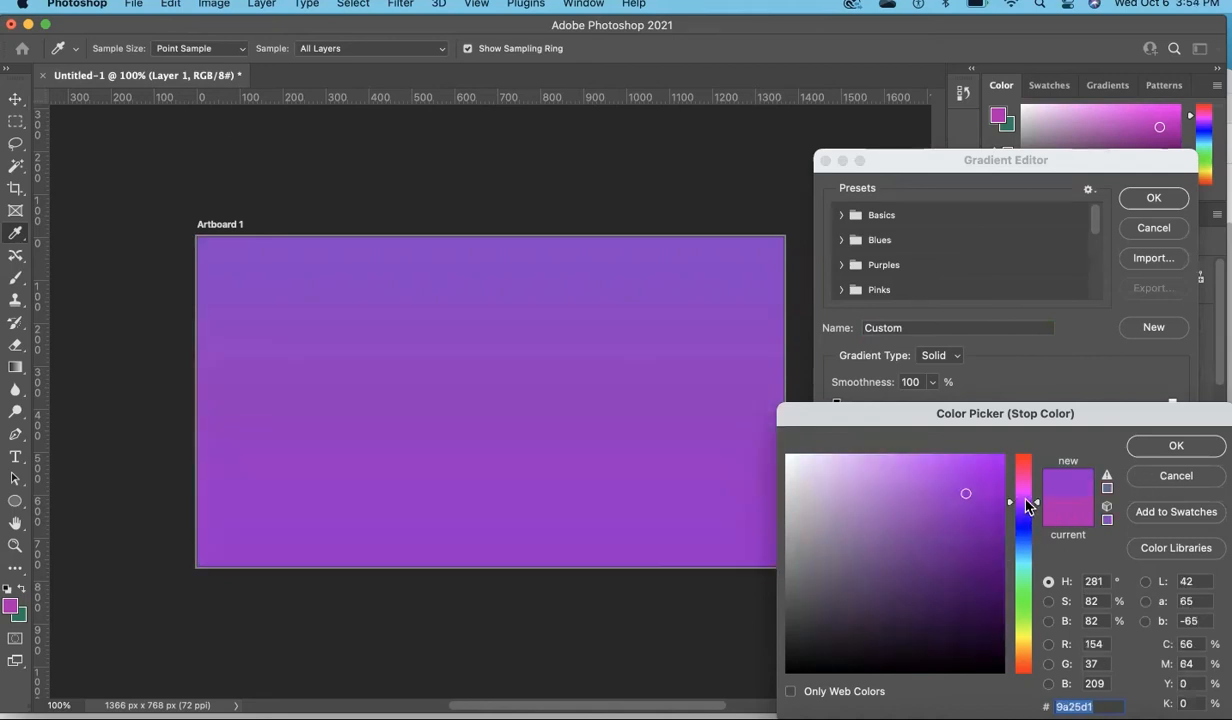
left_click(965, 484)
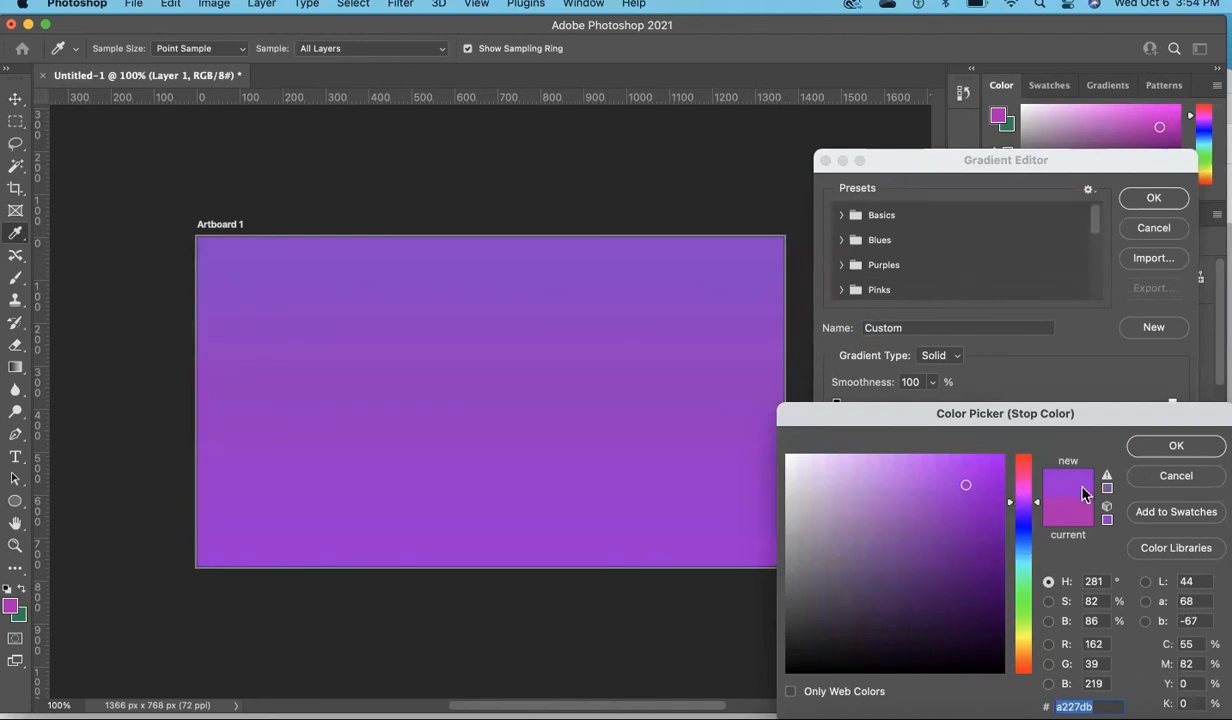
left_click(1176, 476)
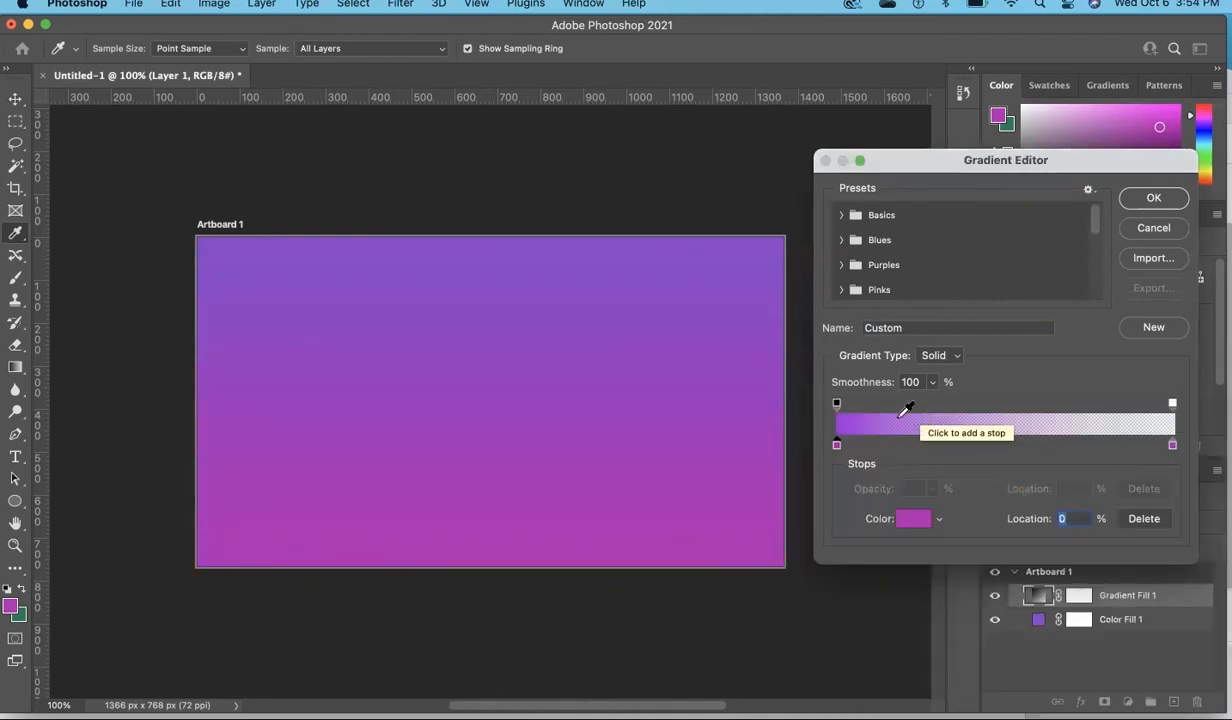
double_click(836, 446)
mouse_move(912, 497)
left_mouse_down()
mouse_move(882, 488)
mouse_move(915, 505)
mouse_move(874, 511)
left_mouse_up()
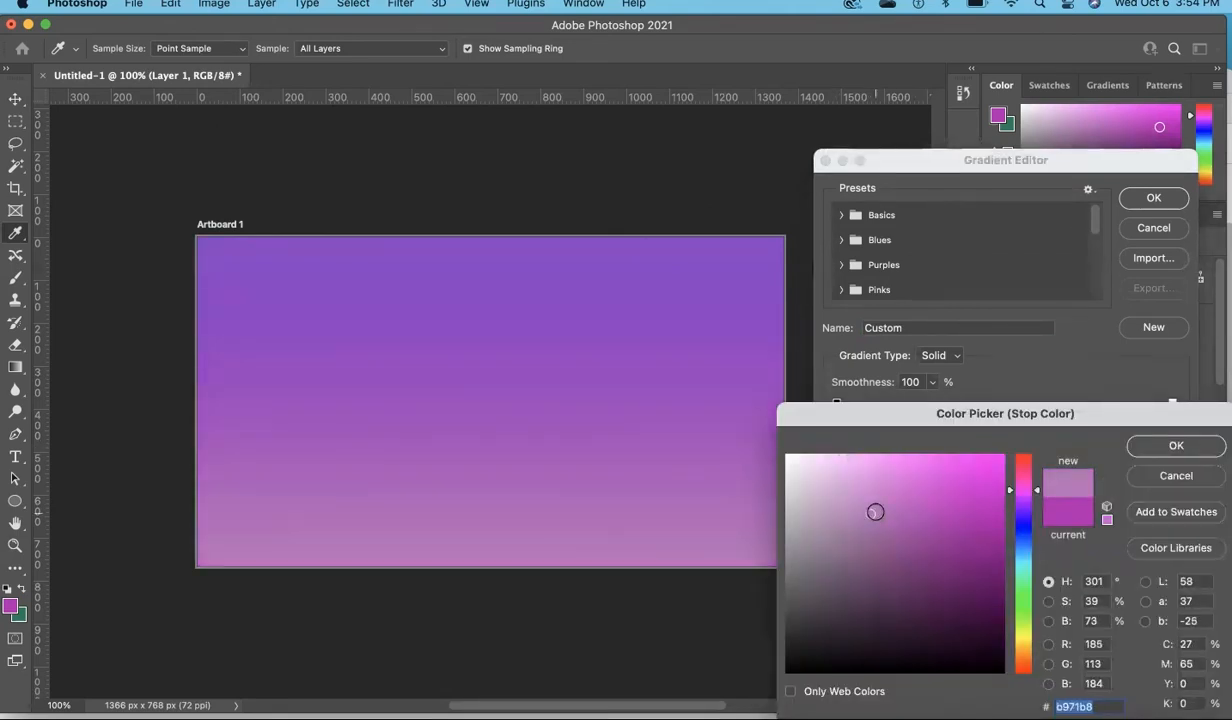
left_click(1172, 477)
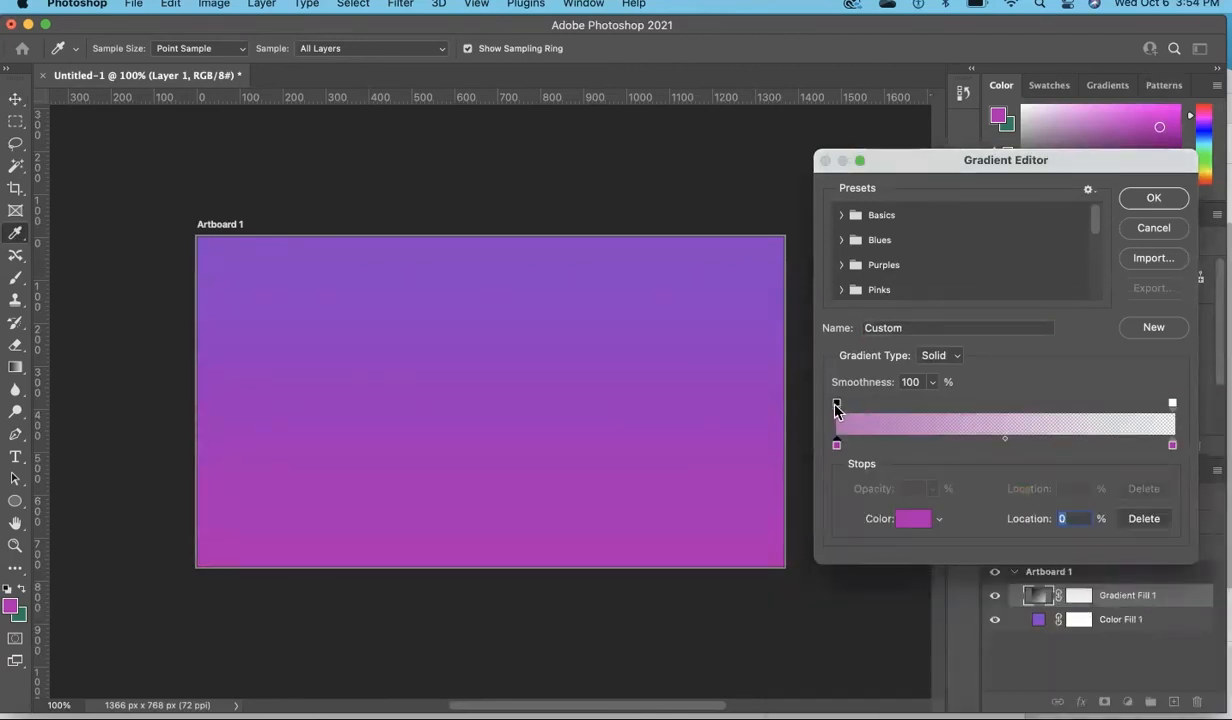
- Move the gradient's 0% opacity stop to location 69%, keep the 100% opacity stop at 0%, and accept the edited gradient
left_click_drag(836, 405, 1022, 409)
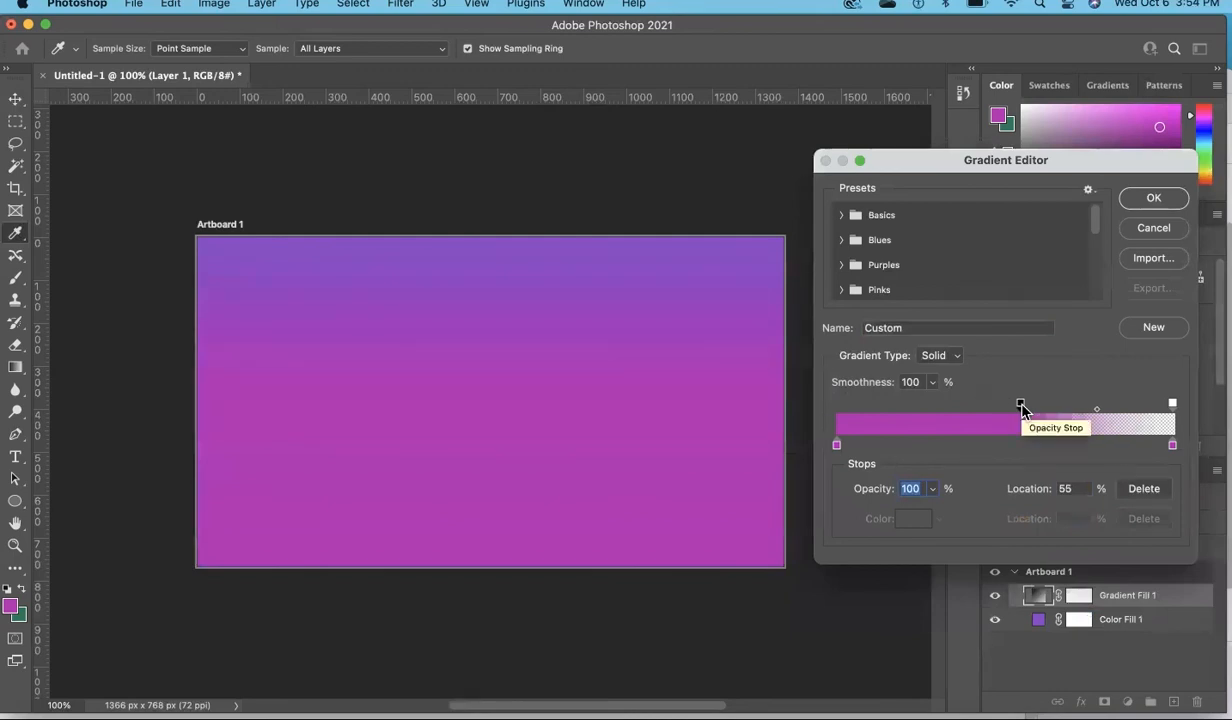
left_click_drag(1021, 408, 830, 415)
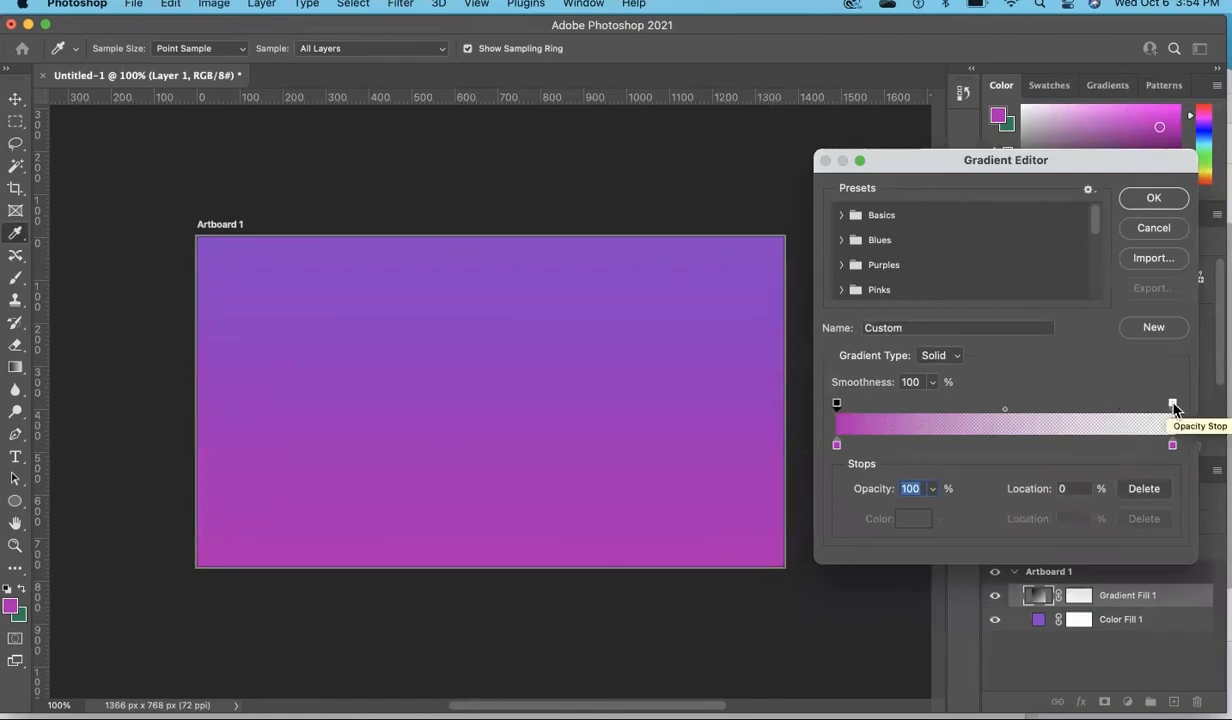
left_click_drag(1173, 404, 993, 405)
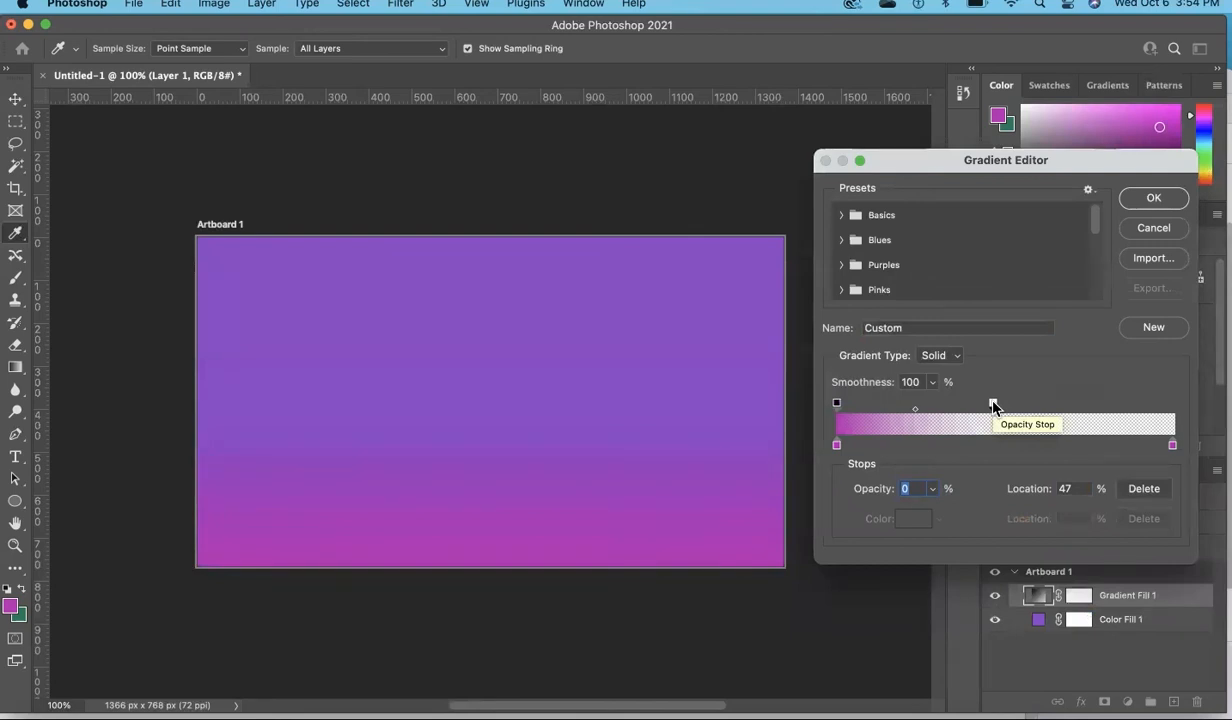
left_click_drag(993, 404, 1069, 405)
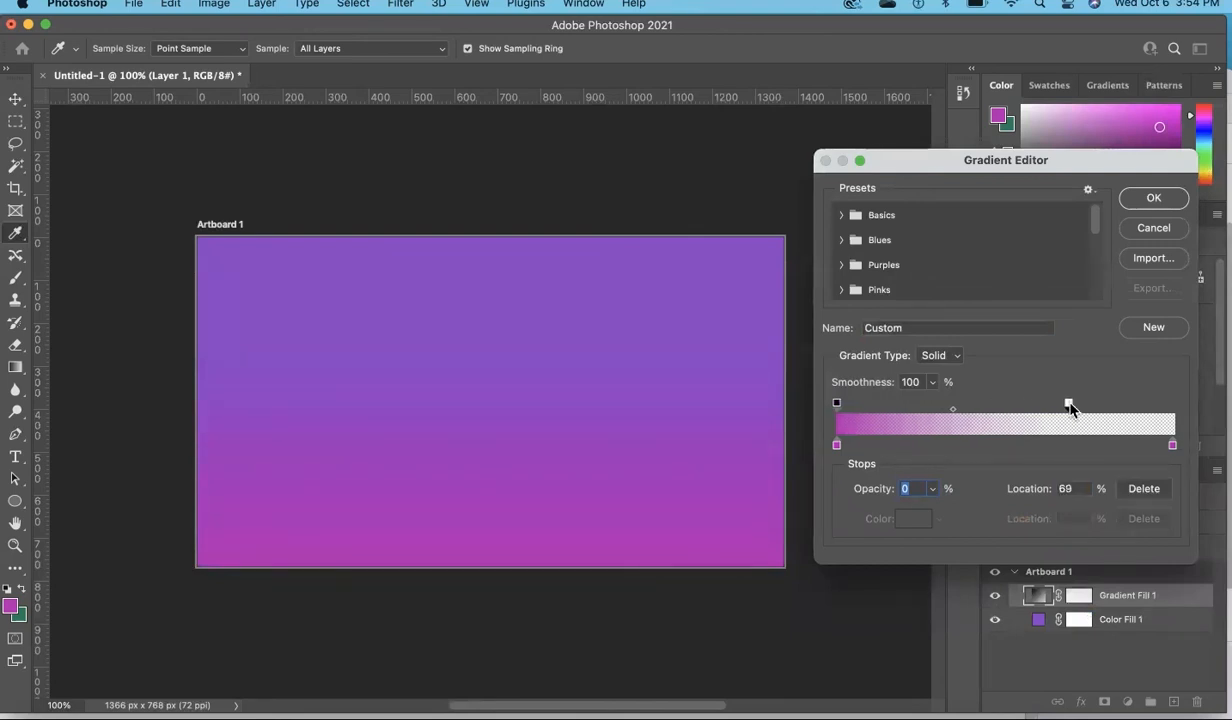
left_click(1170, 200)
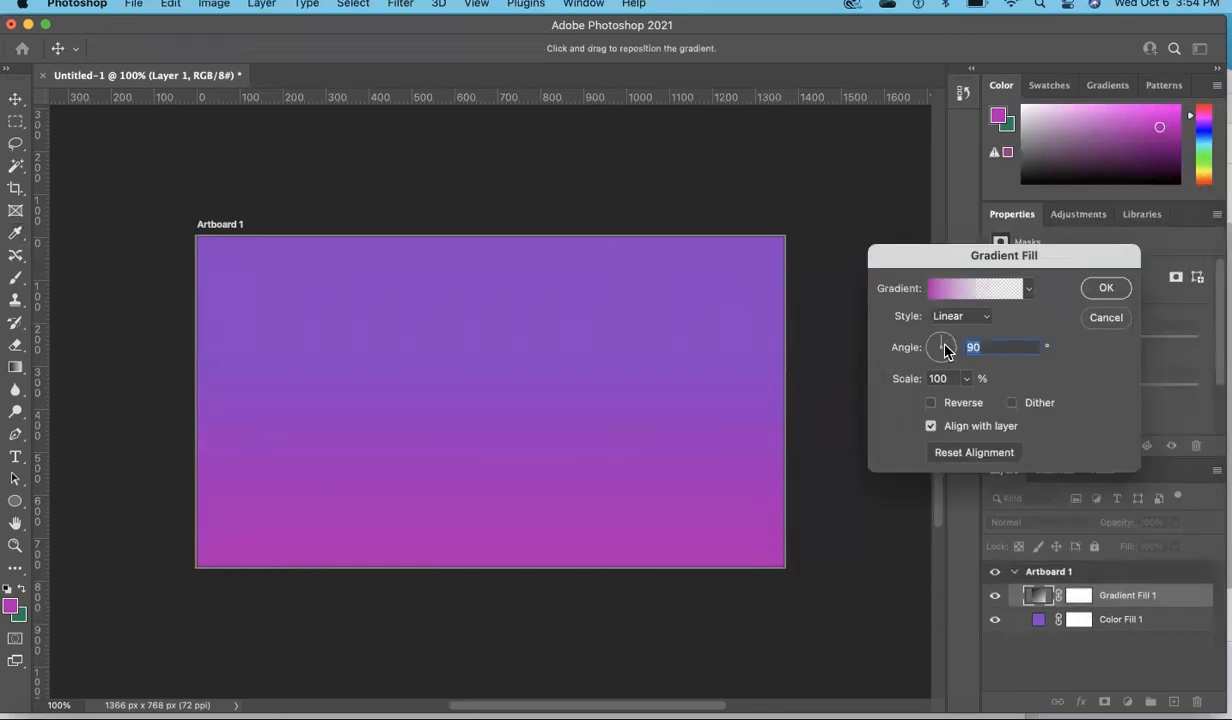
- Keep the gradient fill's style as Linear and rotate its angle to about 125.76°
left_click(988, 319)
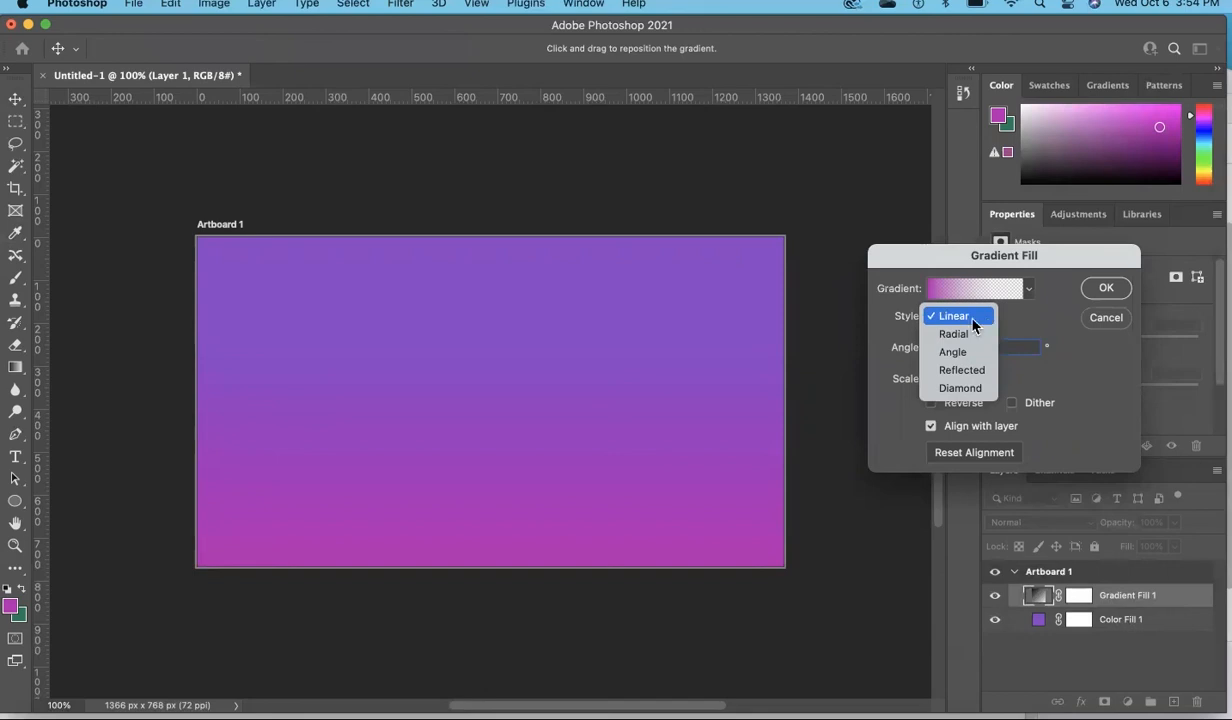
left_click(973, 325)
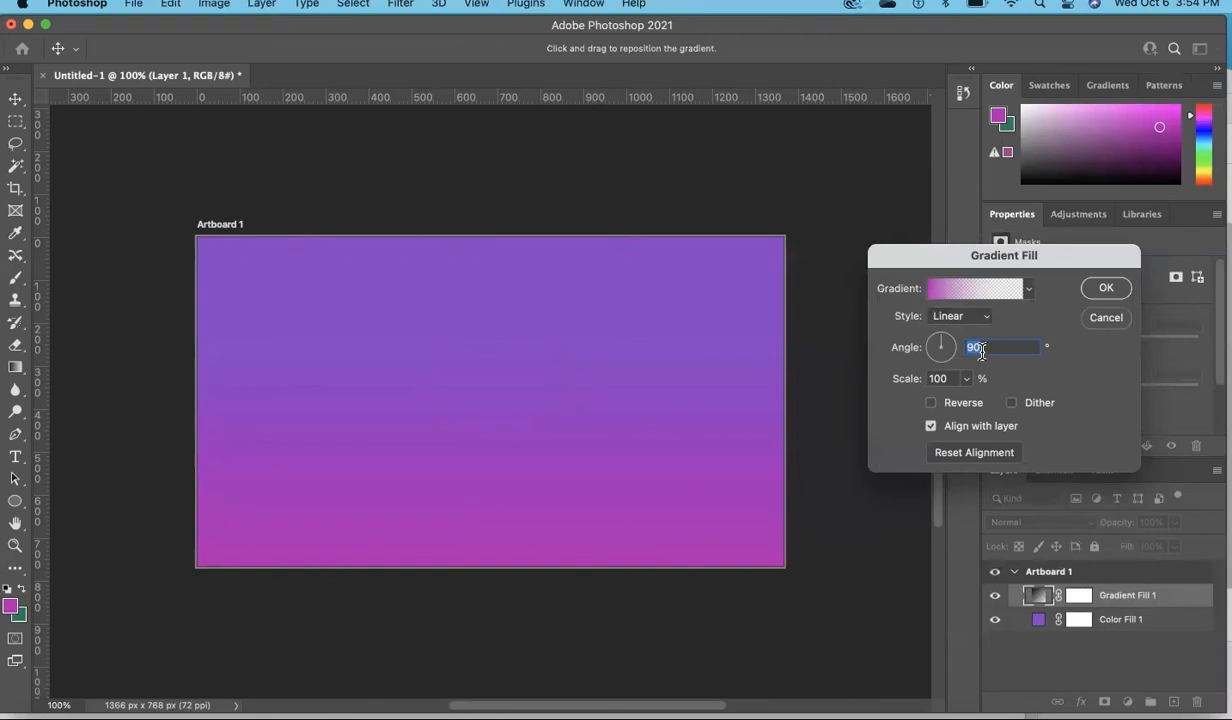
left_click(933, 347)
mouse_move(933, 347)
left_mouse_down()
mouse_move(957, 354)
mouse_move(936, 345)
left_mouse_up()
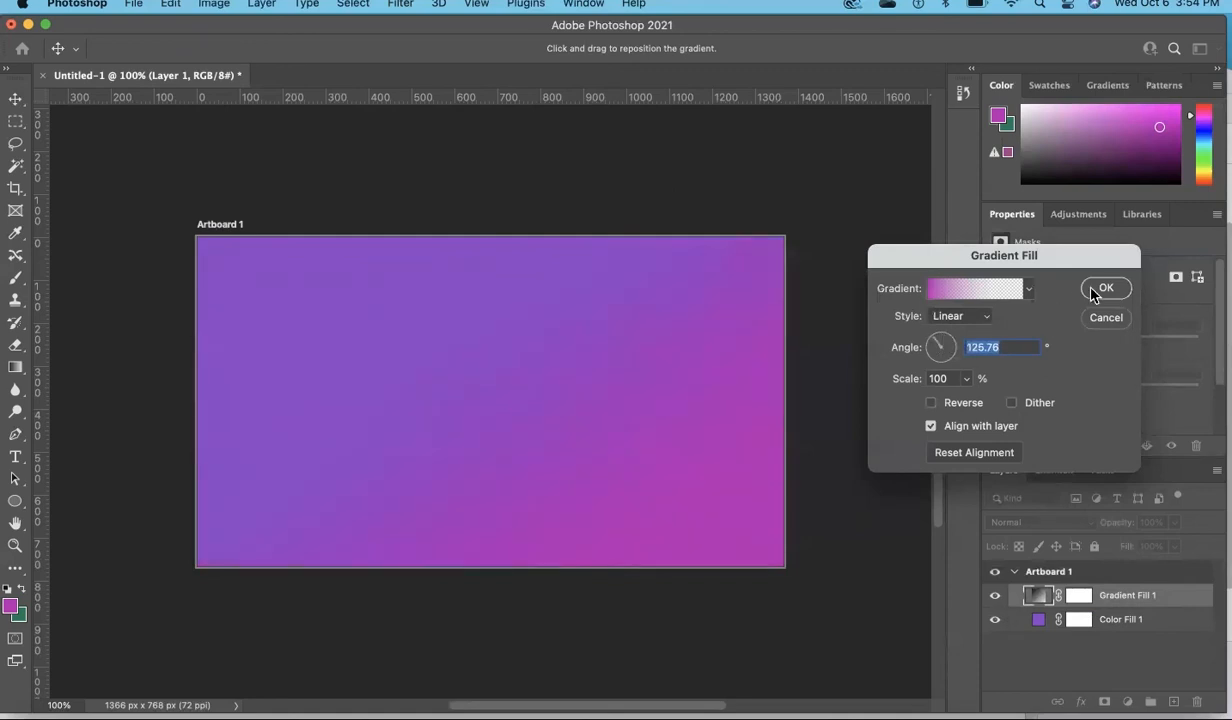